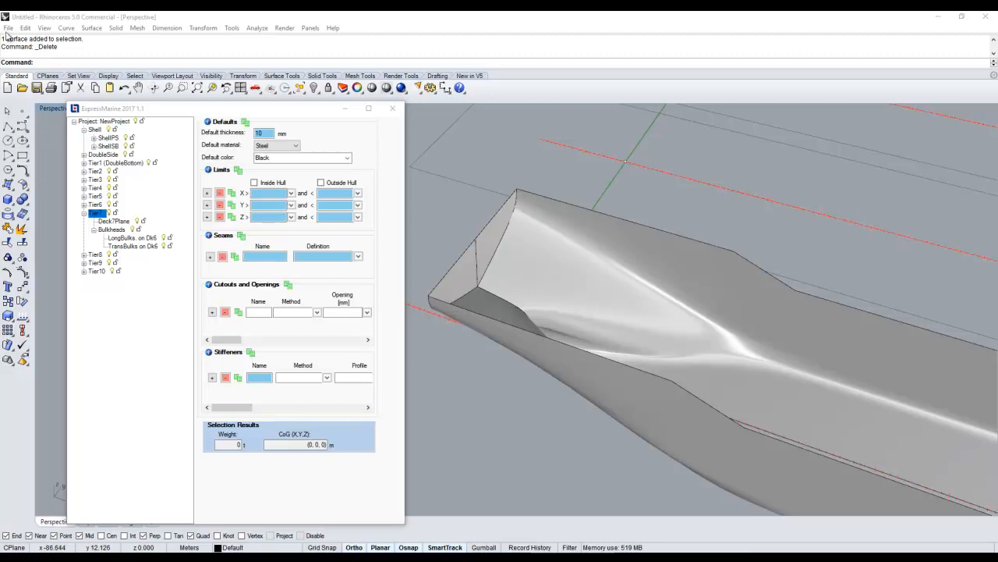
- Import the IGES file CustomObjects.igs from the Tutorials folder into the hull model
left_click(51, 150)
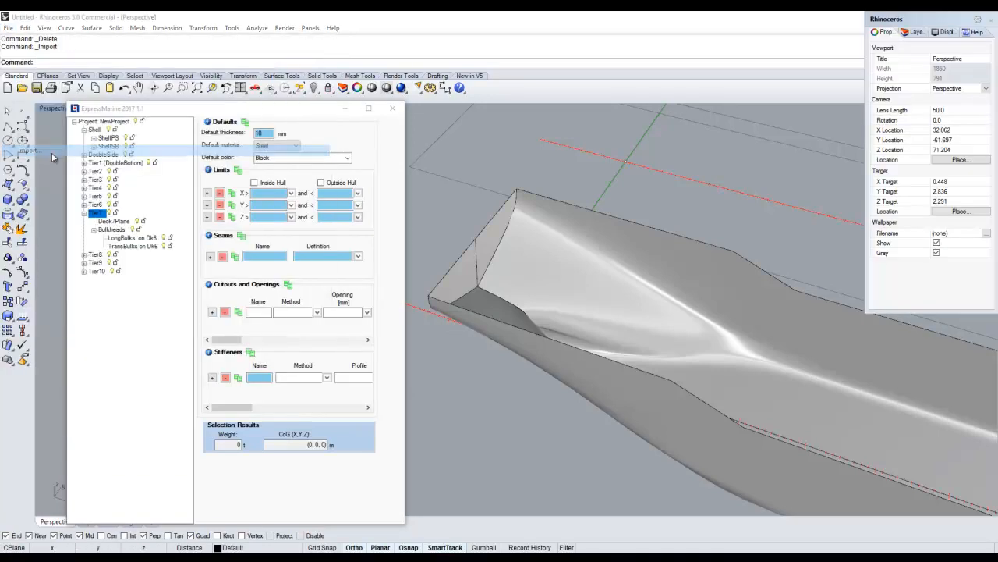
left_click(343, 165)
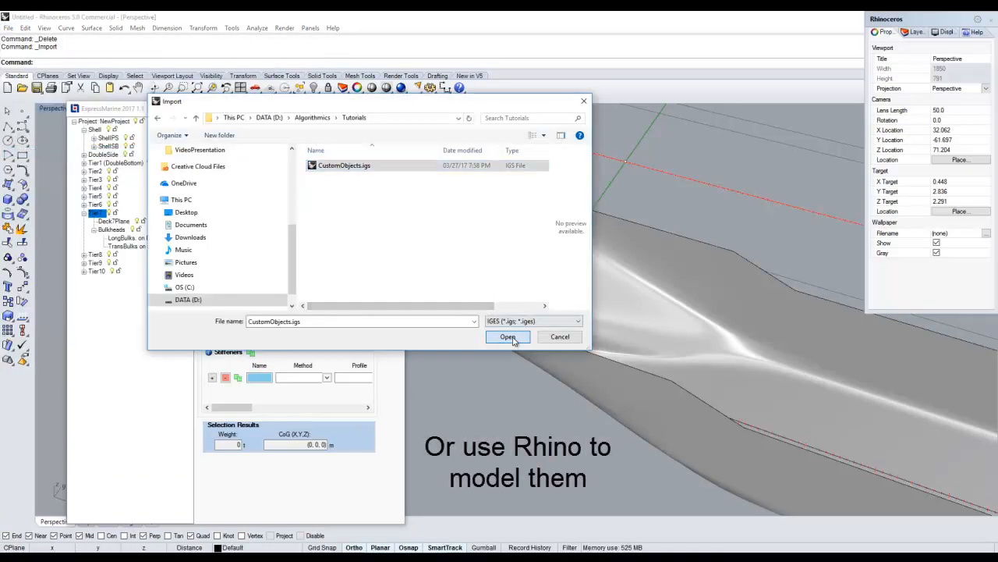
left_click(508, 337)
left_click(507, 425)
right_click_drag(507, 424, 514, 402)
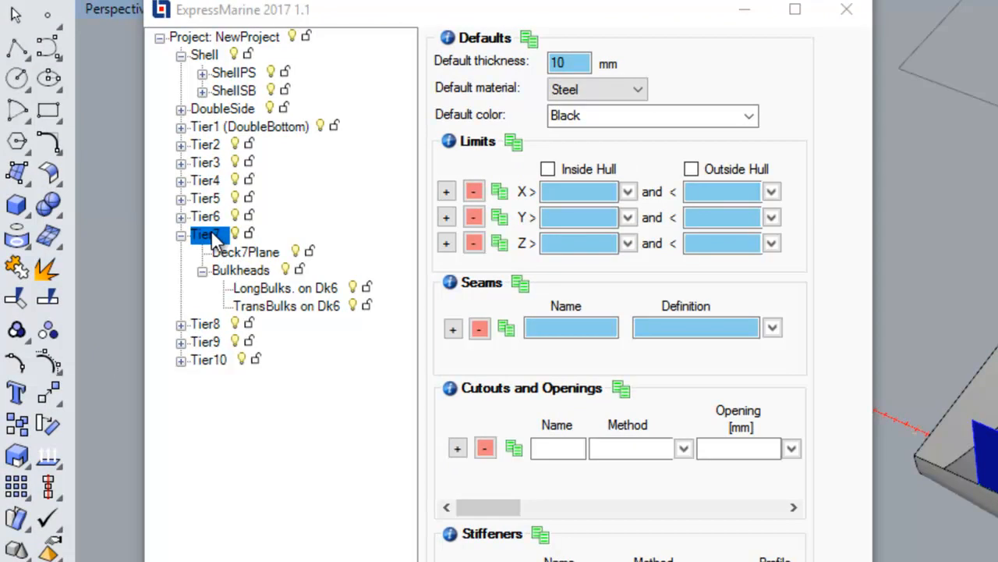
- Add a custom group under Tier7 and rename it Tier7CustomObjects
right_click(211, 230)
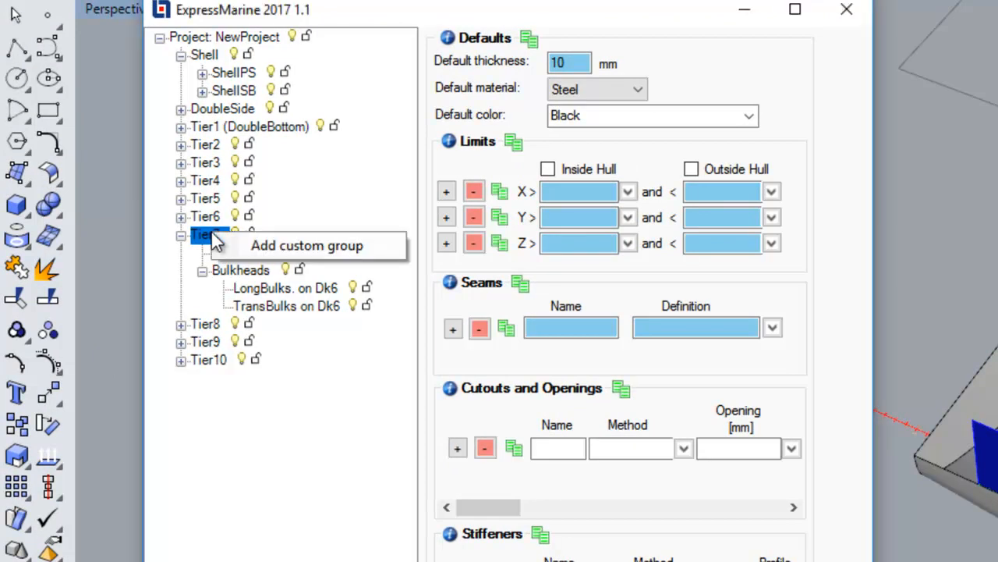
left_click(244, 241)
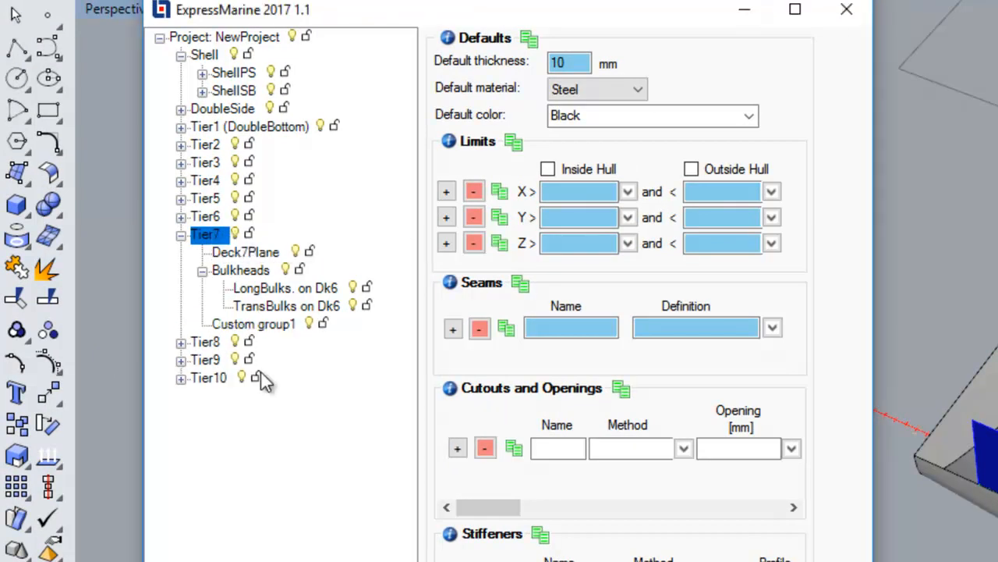
left_click(270, 326)
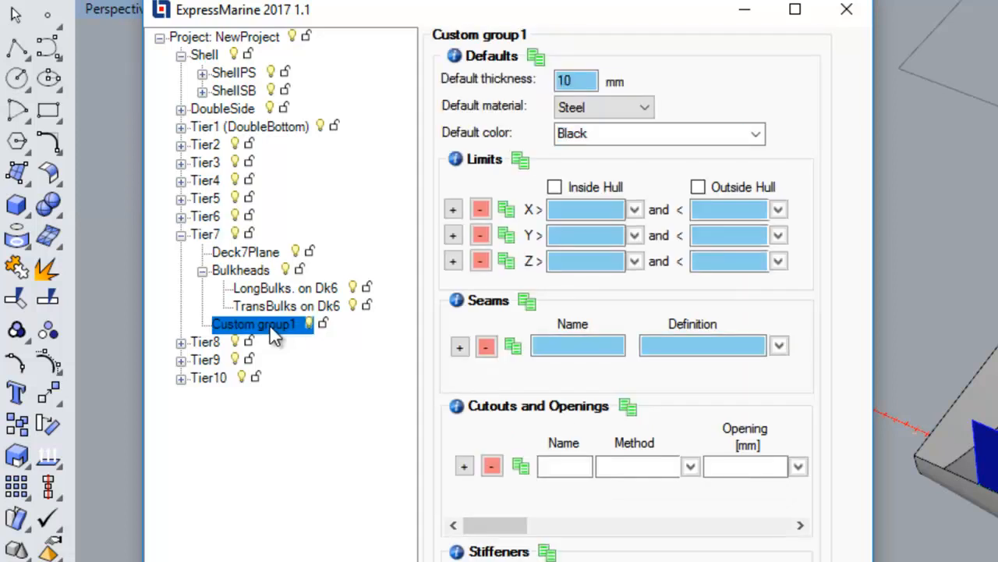
right_click(270, 326)
left_click(327, 507)
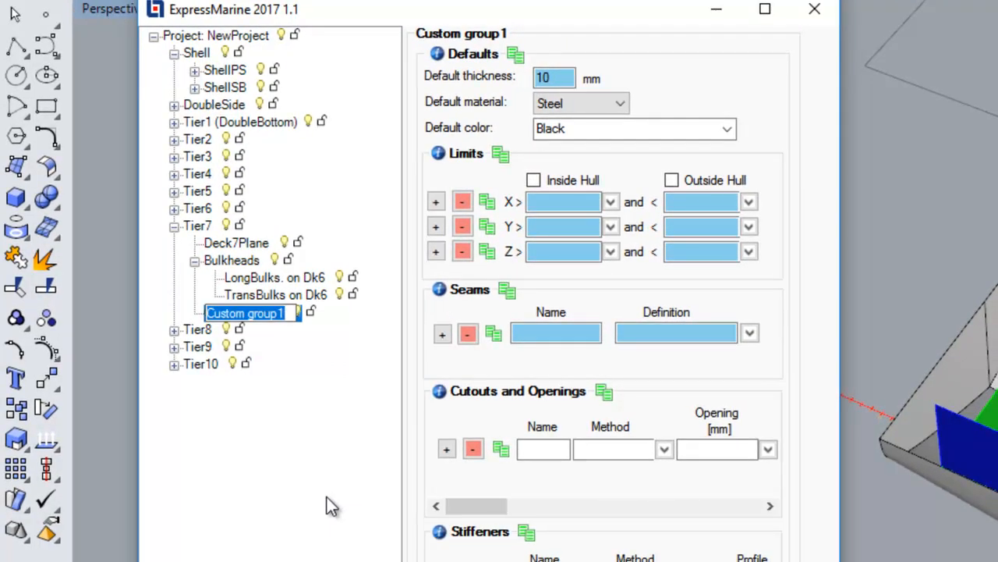
type("Ti")
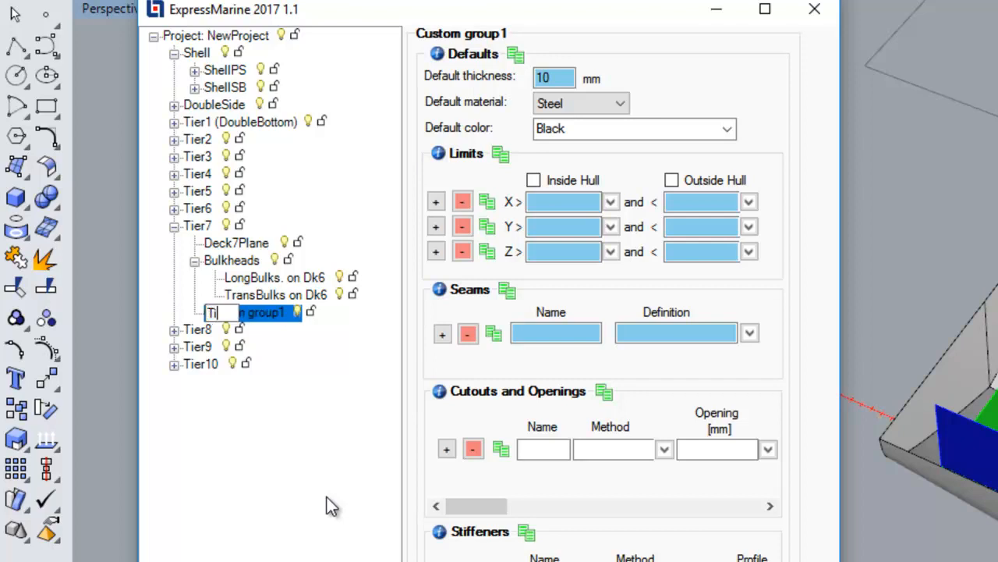
type("er7CustomObjects")
key("Return")
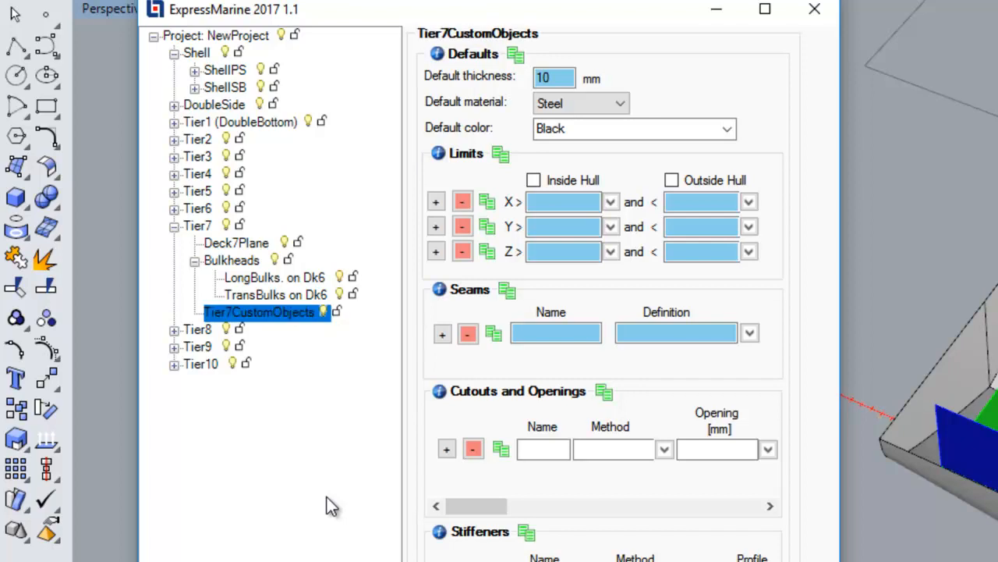
- Add an X-object to the Tier7CustomObjects group and rename it CustomTransverseObject
right_click(296, 312)
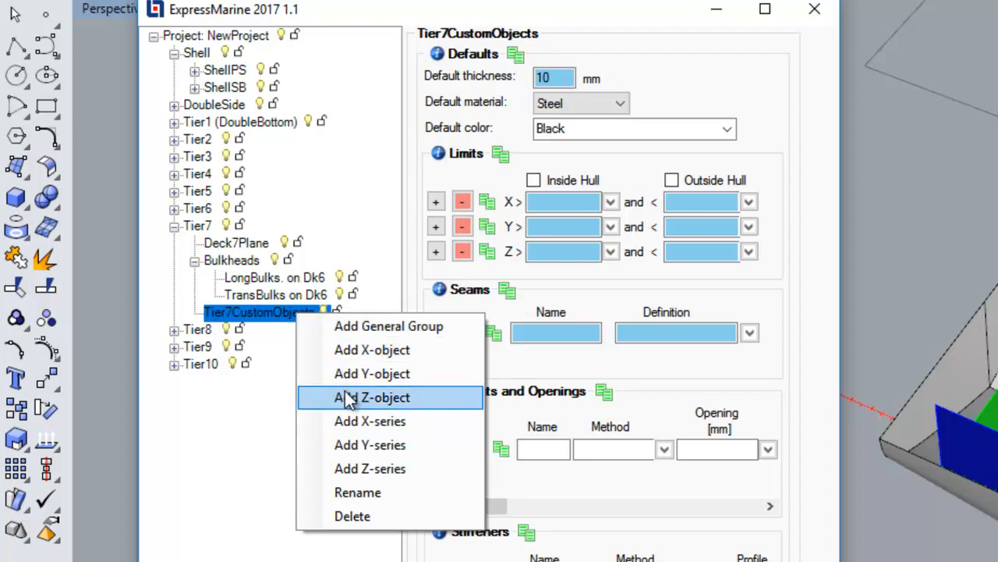
left_click(370, 351)
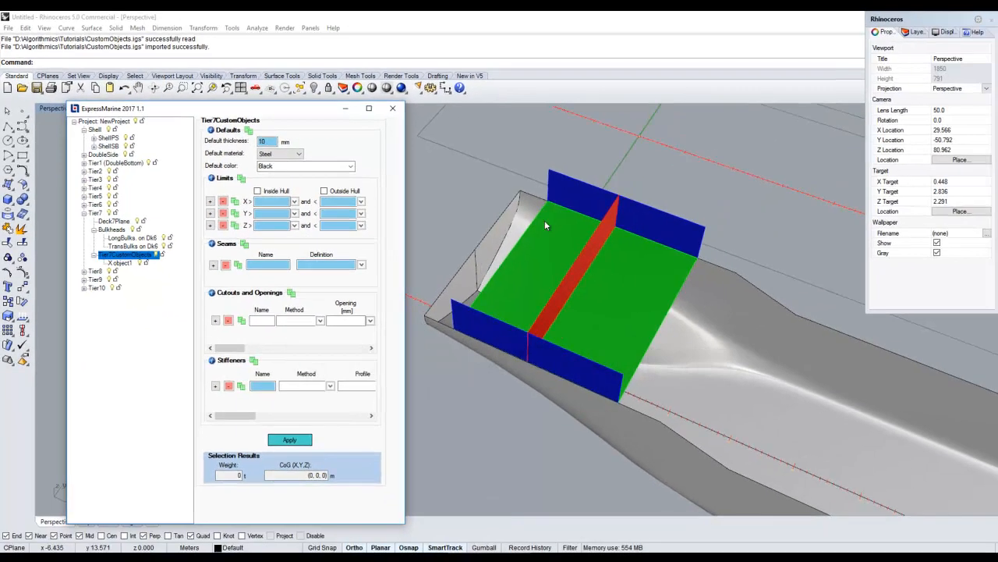
right_click_drag(554, 319, 595, 226)
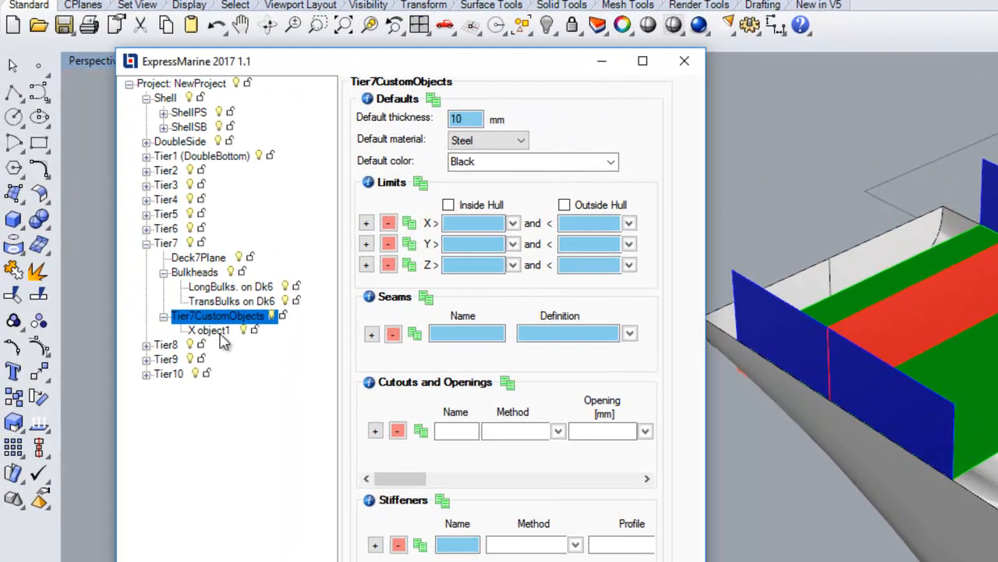
left_click(221, 334)
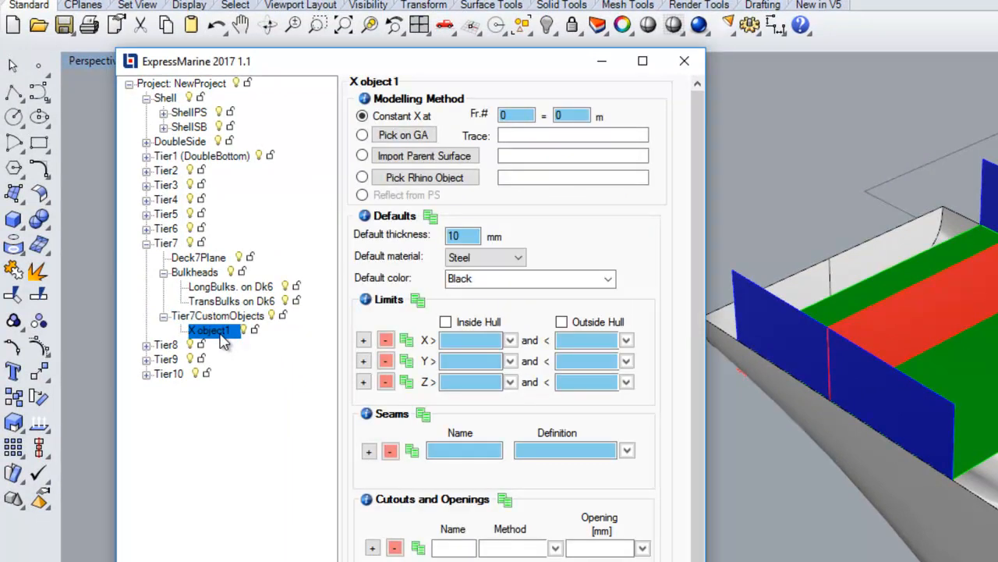
right_click(223, 342)
left_click(269, 345)
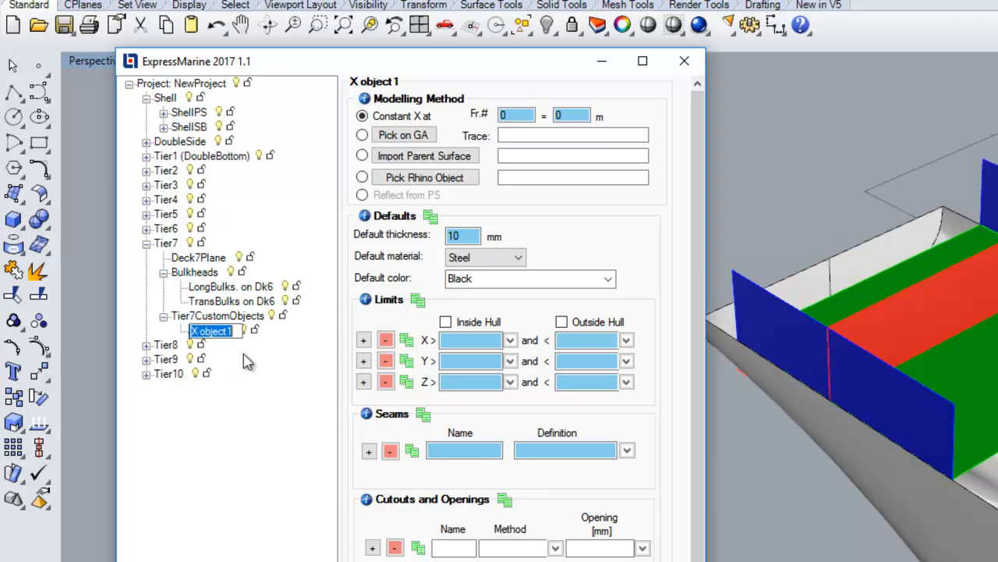
type("Custom")
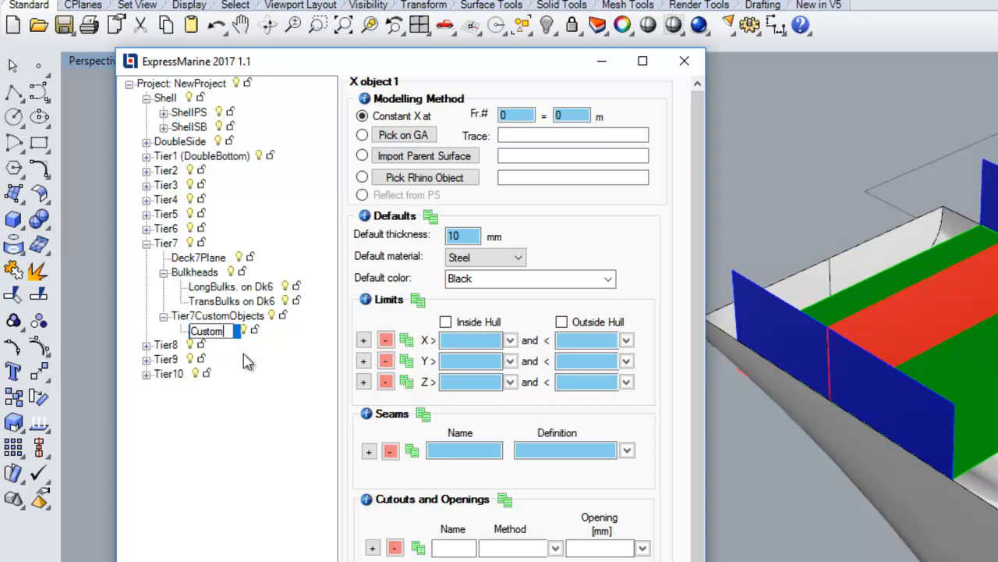
type("Transverse")
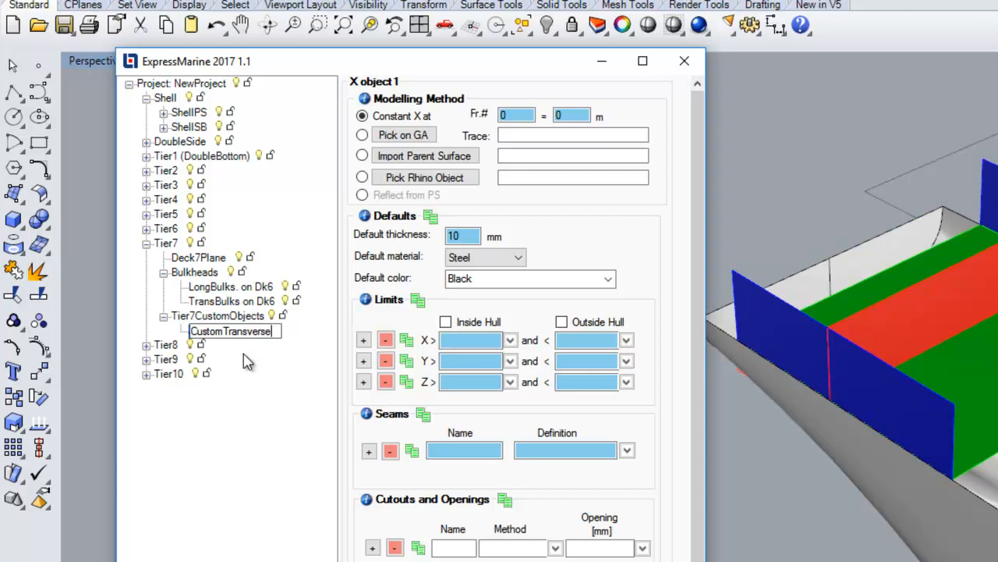
type("Object")
key("Return")
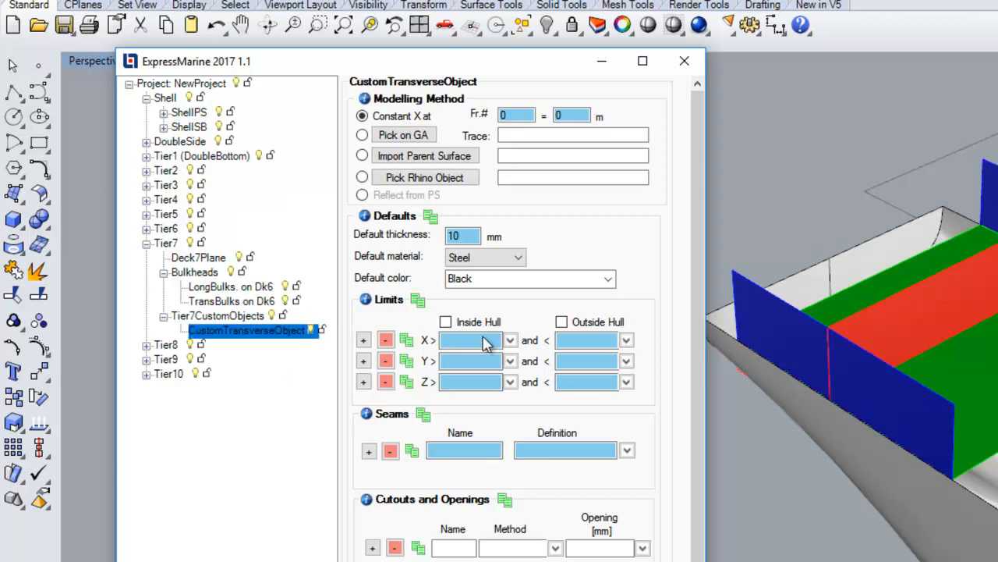
- Define CustomTransverseObject from the red transverse Rhino surface and apply 7 mm thickness, high-tensile steel and BlueViolet color
left_click(441, 180)
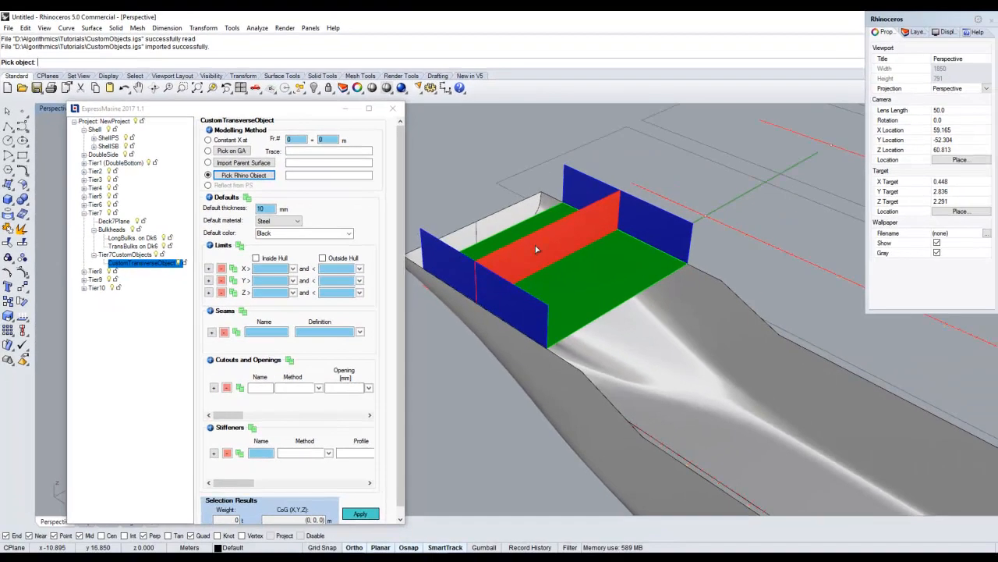
left_click(537, 250)
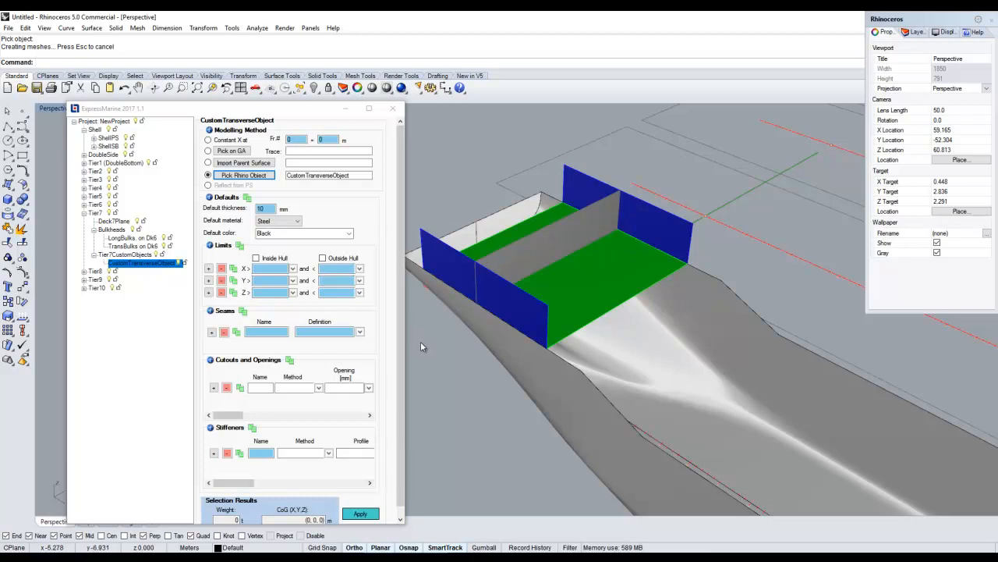
double_click(257, 209)
type("7")
left_click(279, 221)
left_click(279, 237)
left_click(350, 234)
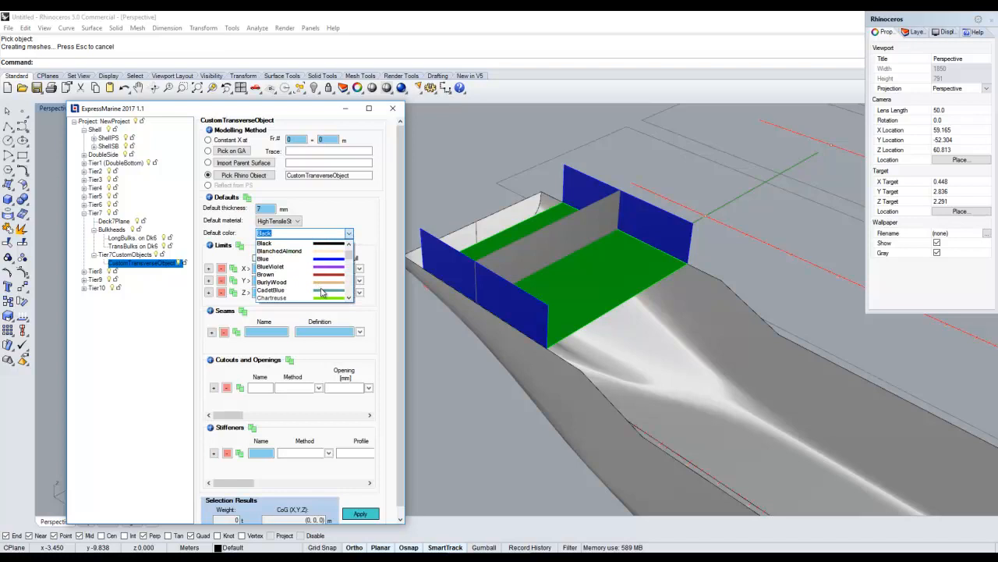
left_click(325, 267)
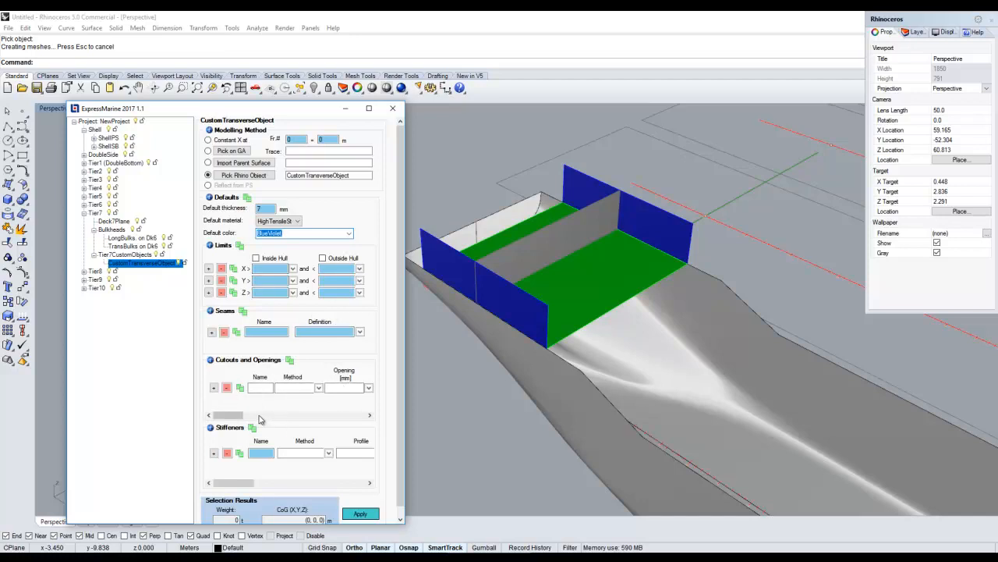
left_click(360, 513)
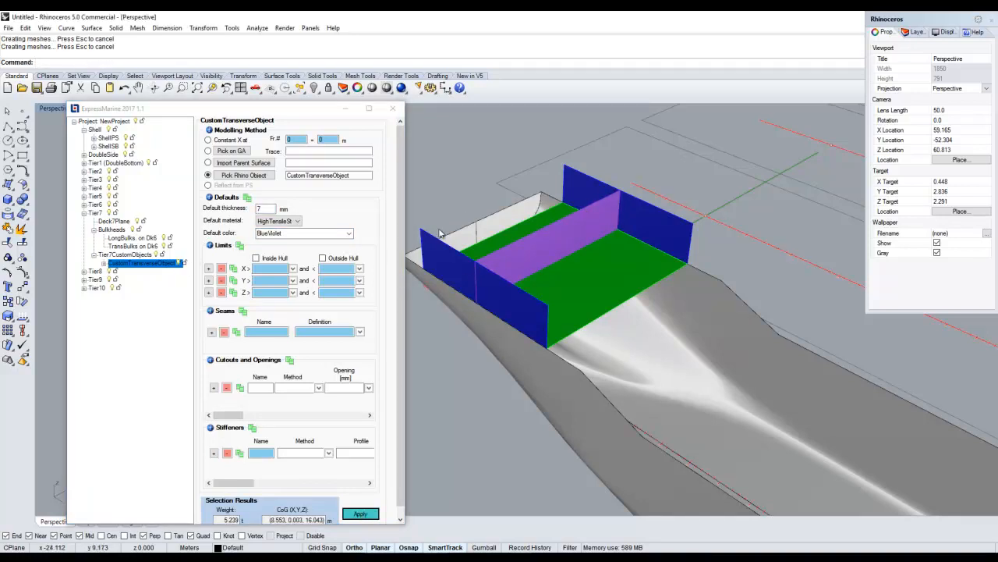
- Select the violet transverse surface in the model and check its properties and selection results
scroll(590, 197, "up", 2)
left_click(596, 200)
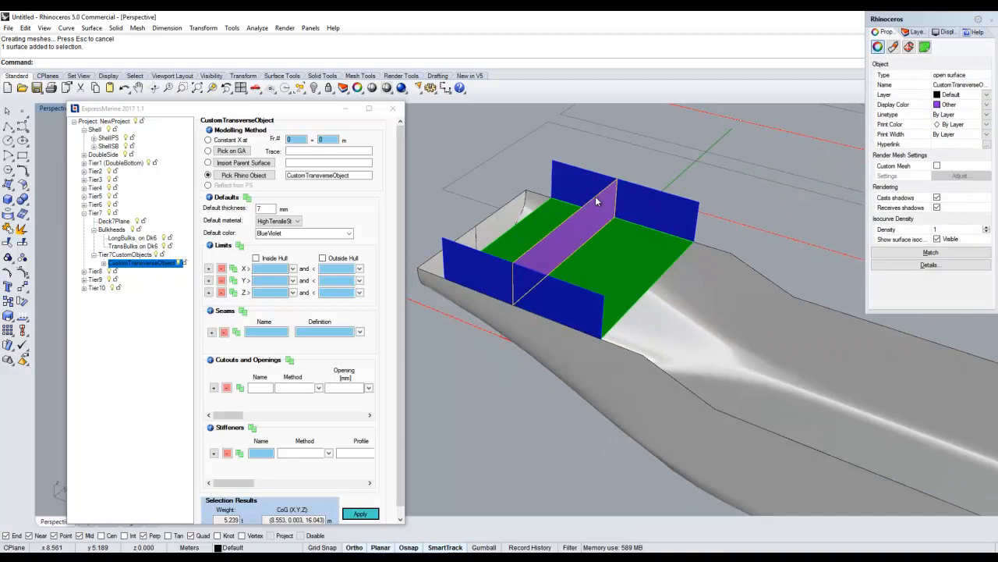
left_click(320, 518)
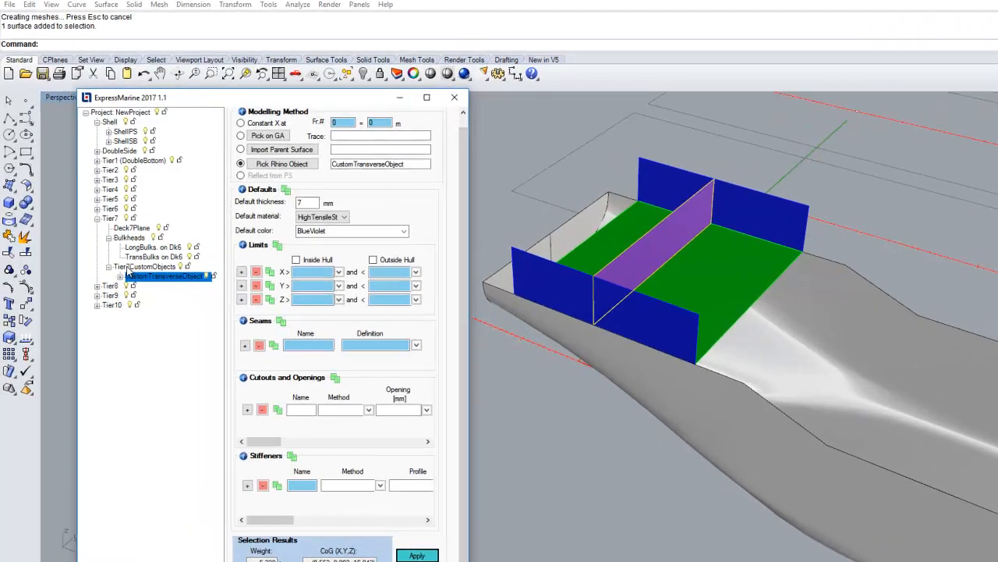
- Add a Y-object to the Tier7CustomObjects group and rename it CustomLongObject
left_click(109, 256)
right_click(185, 306)
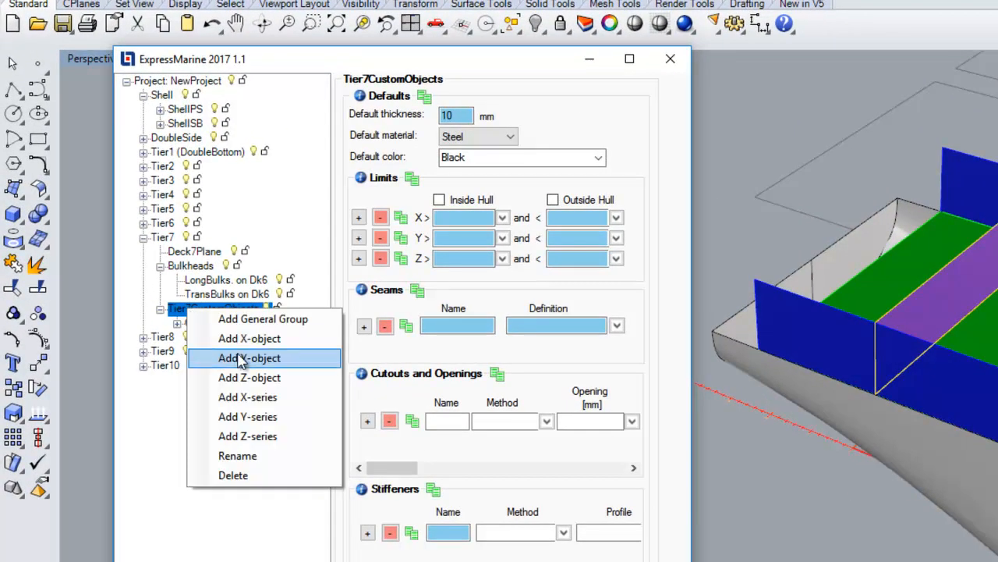
left_click(241, 358)
left_click(198, 341)
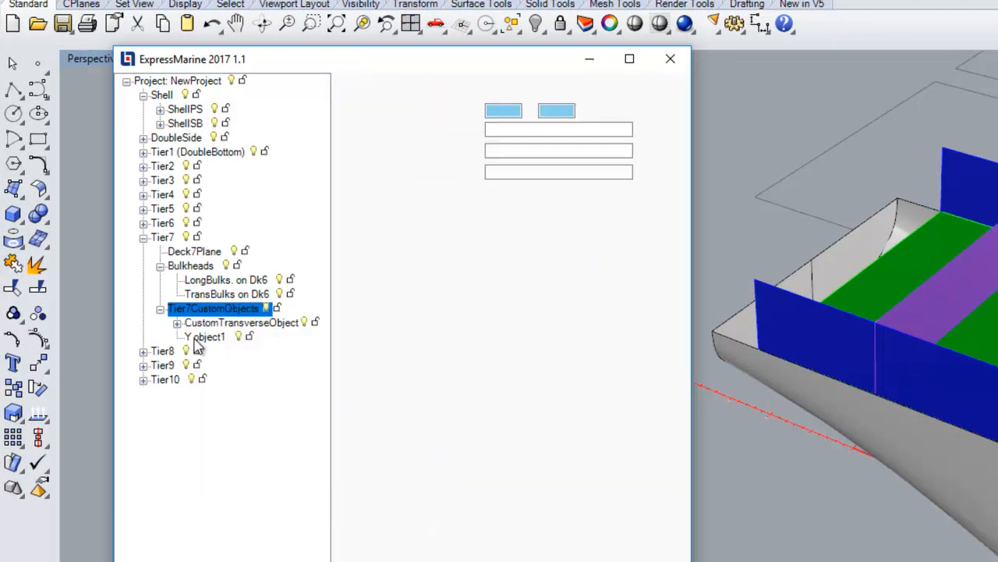
right_click(196, 345)
left_click(220, 351)
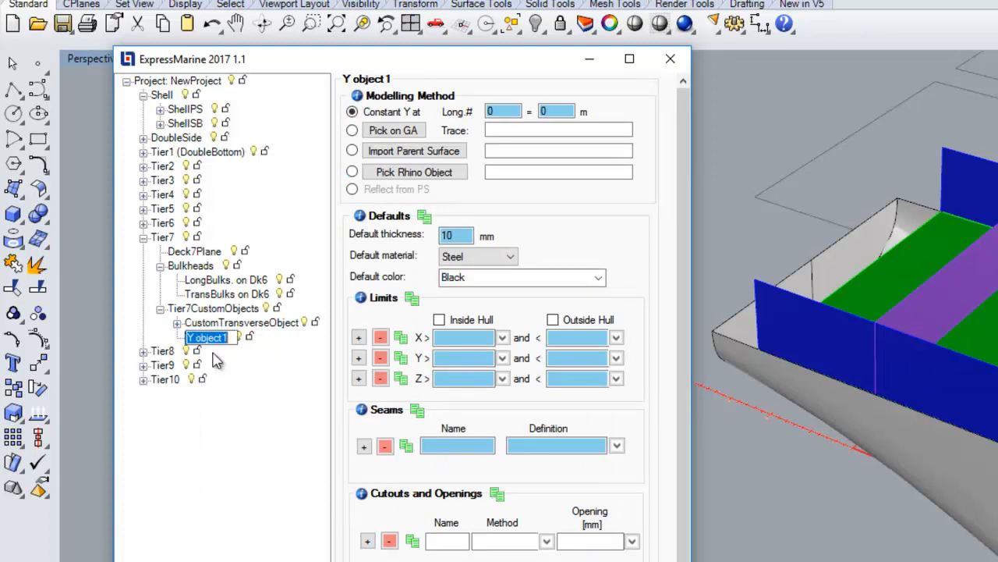
type("Cust")
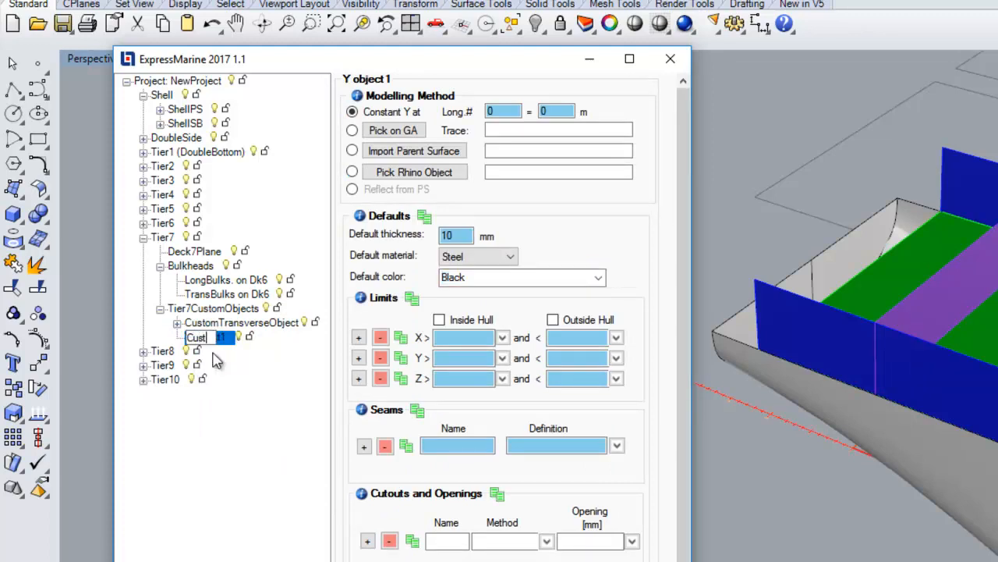
type("omLongObject")
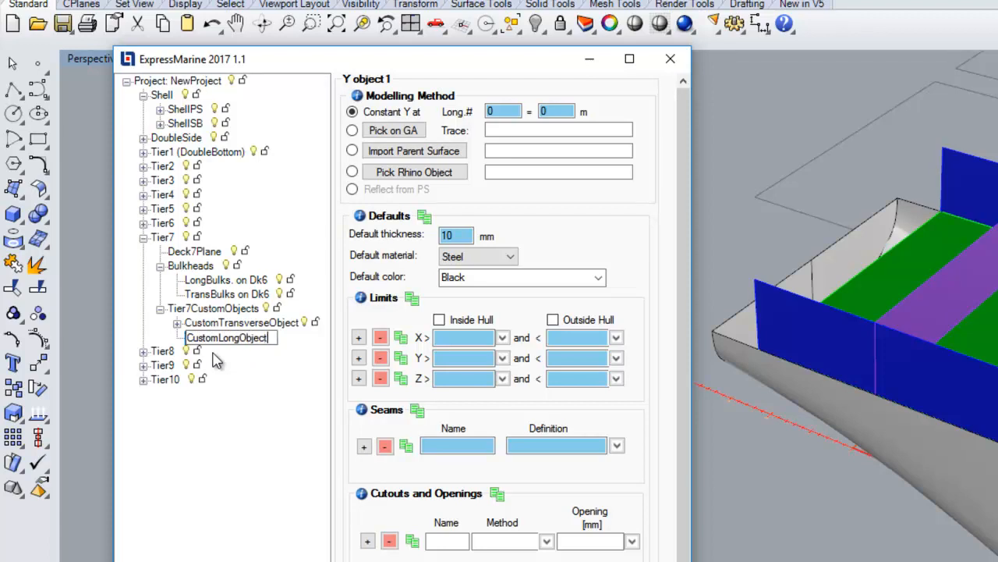
key("Return")
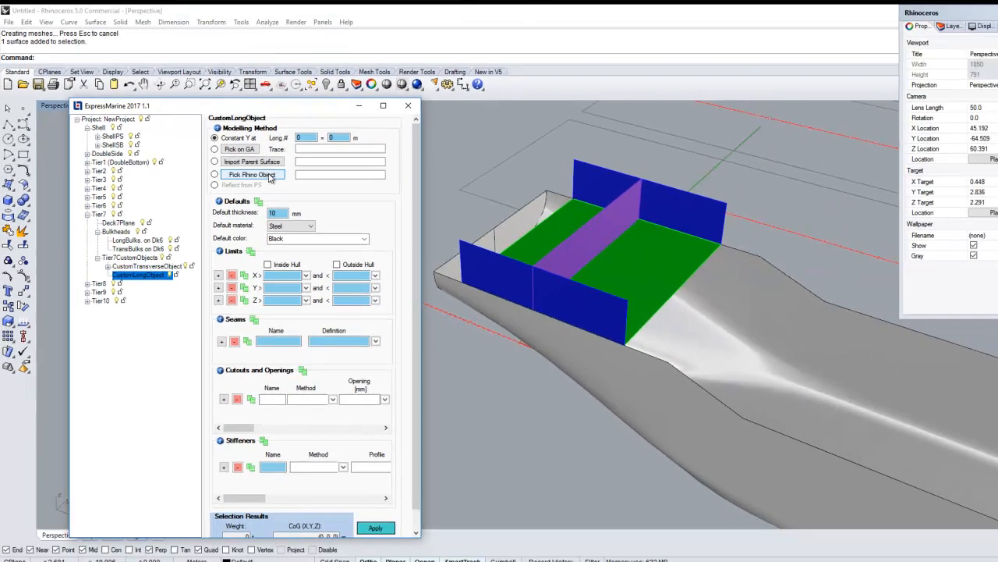
- Define CustomLongObject from the far blue longitudinal Rhino surface and apply 7 mm thickness, Aluminium material and Brown color
left_click(446, 172)
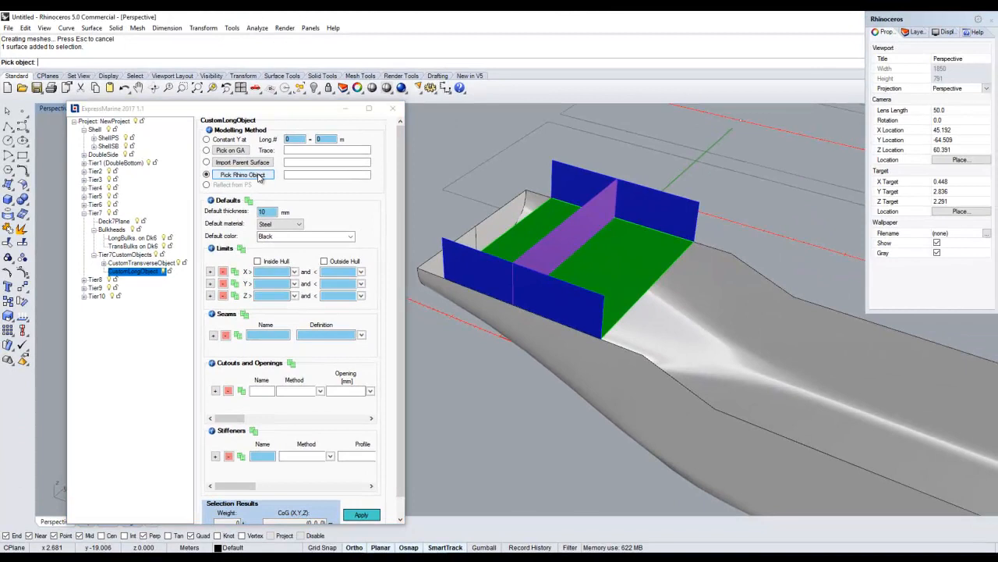
left_click(581, 188)
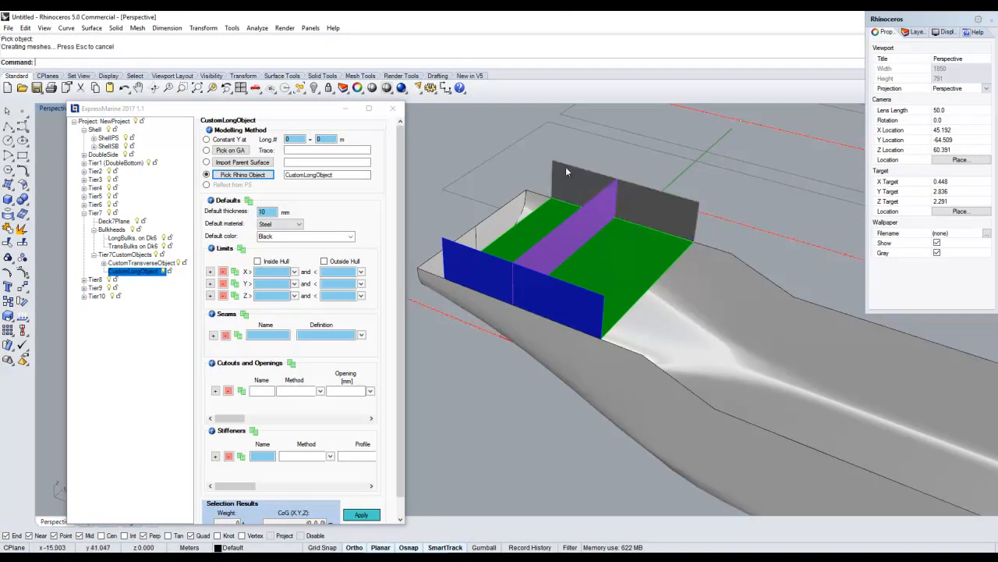
double_click(264, 212)
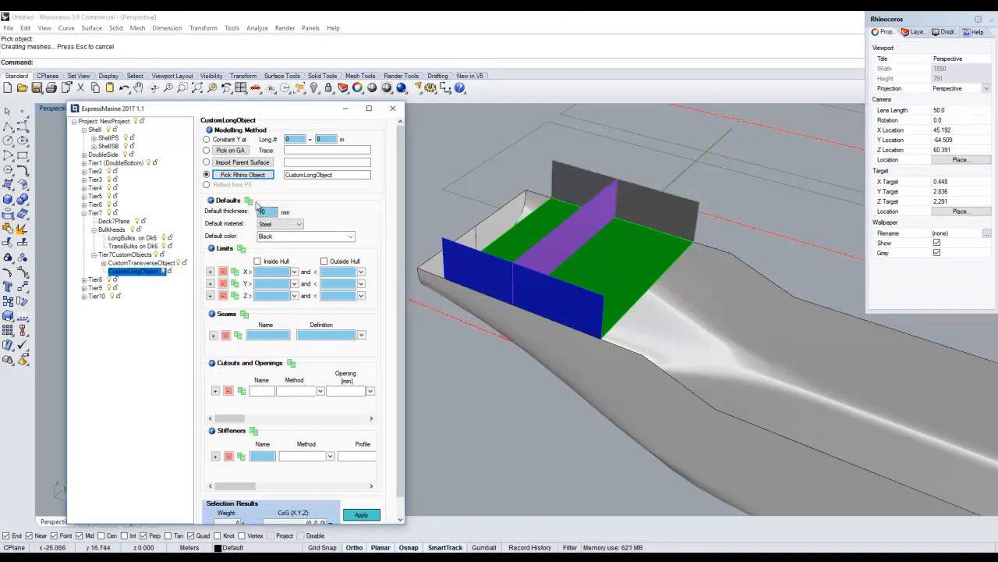
double_click(256, 211)
type("7")
left_click(280, 224)
left_click(287, 248)
left_click(312, 236)
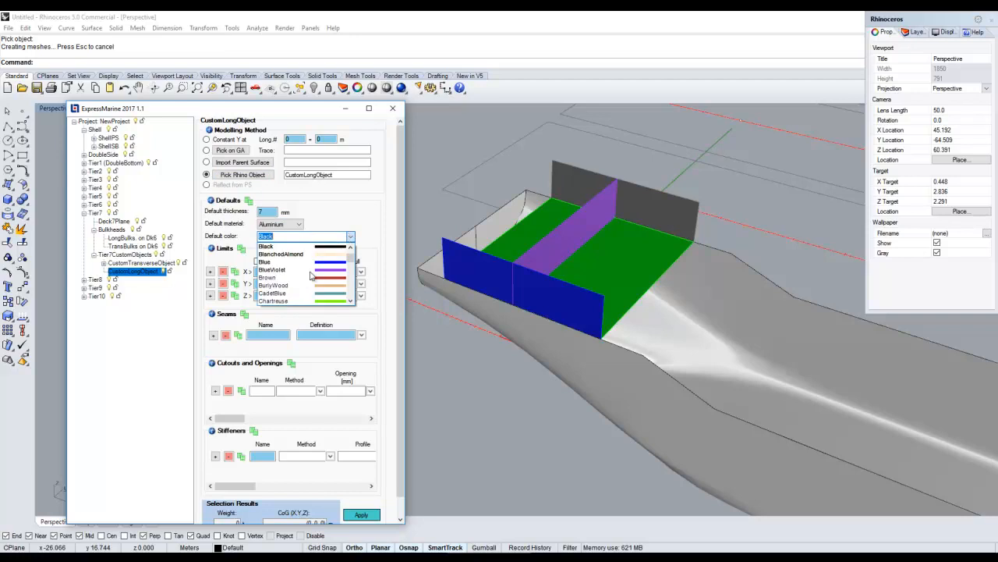
left_click(316, 278)
left_click(367, 518)
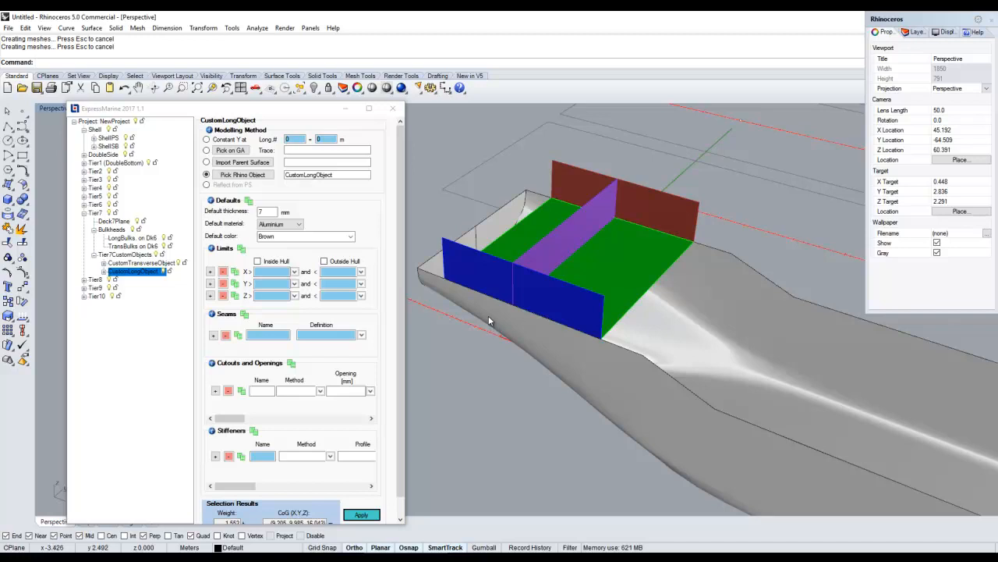
- Add a Z-object to the Tier7CustomObjects group and rename it CustomHorizObject
right_click(148, 258)
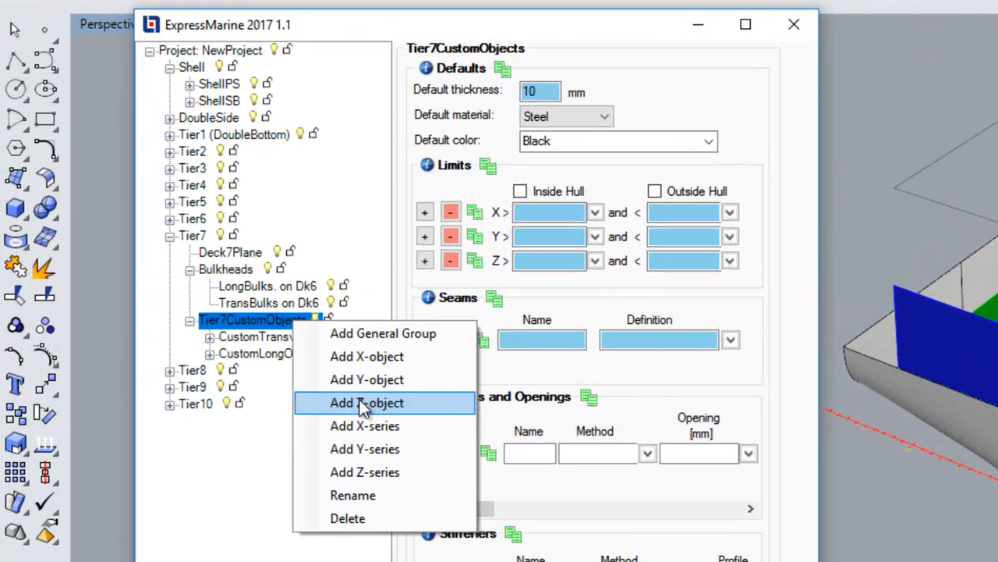
left_click(360, 401)
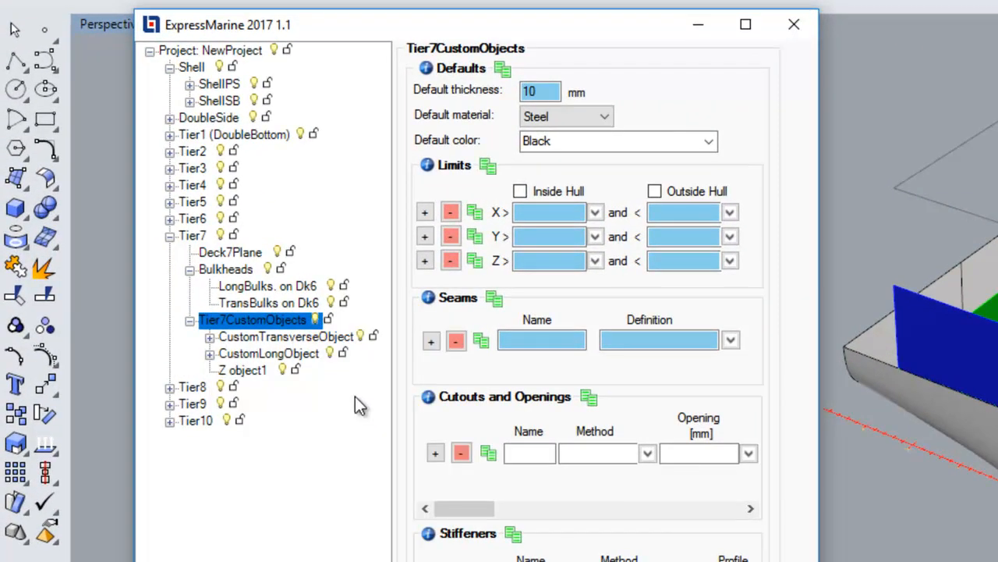
left_click(249, 374)
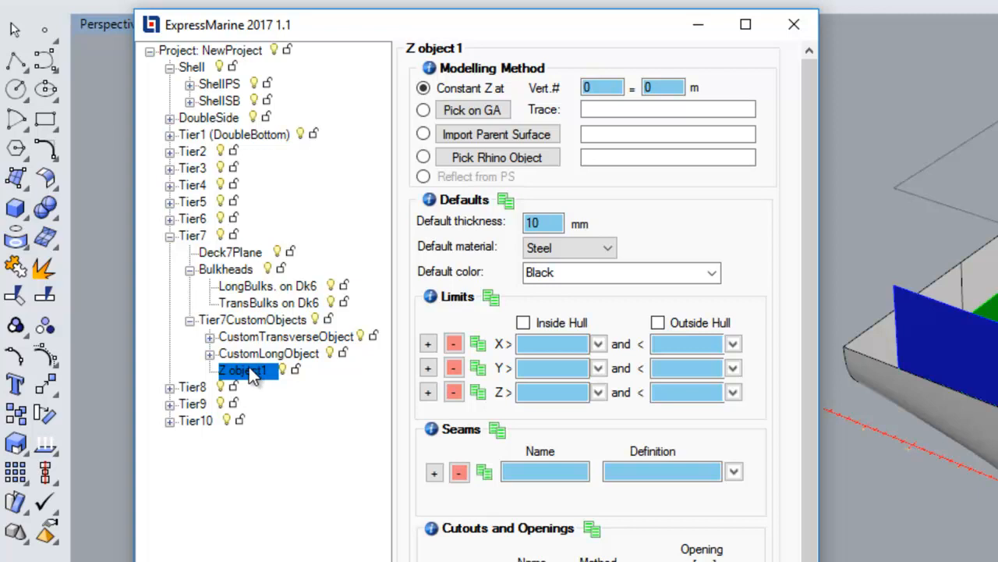
right_click(257, 375)
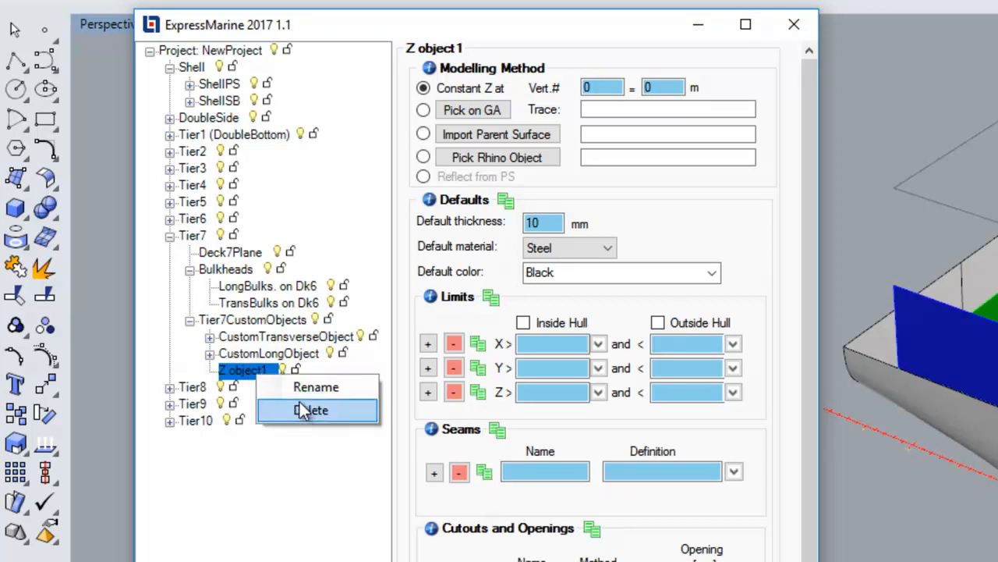
left_click(301, 393)
type("CustomHorizObject")
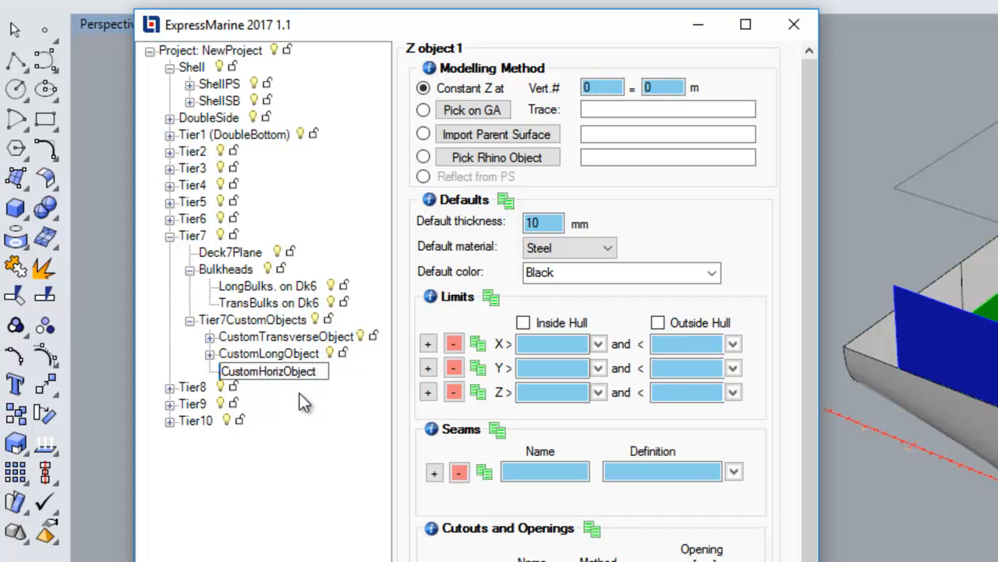
key("Return")
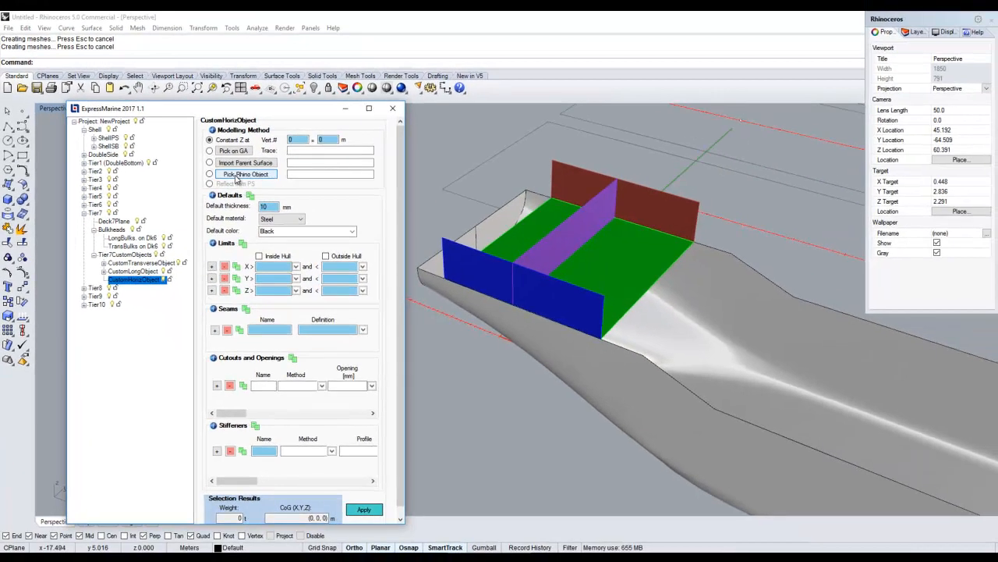
- Define CustomHorizObject from the green horizontal Rhino surface and apply the Cyan default color
left_click(237, 175)
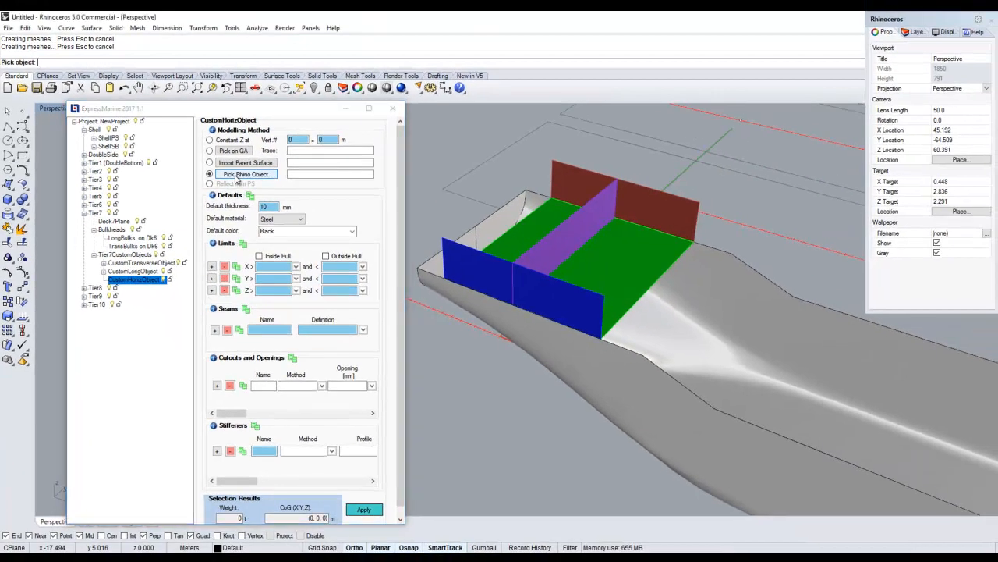
left_click(607, 274)
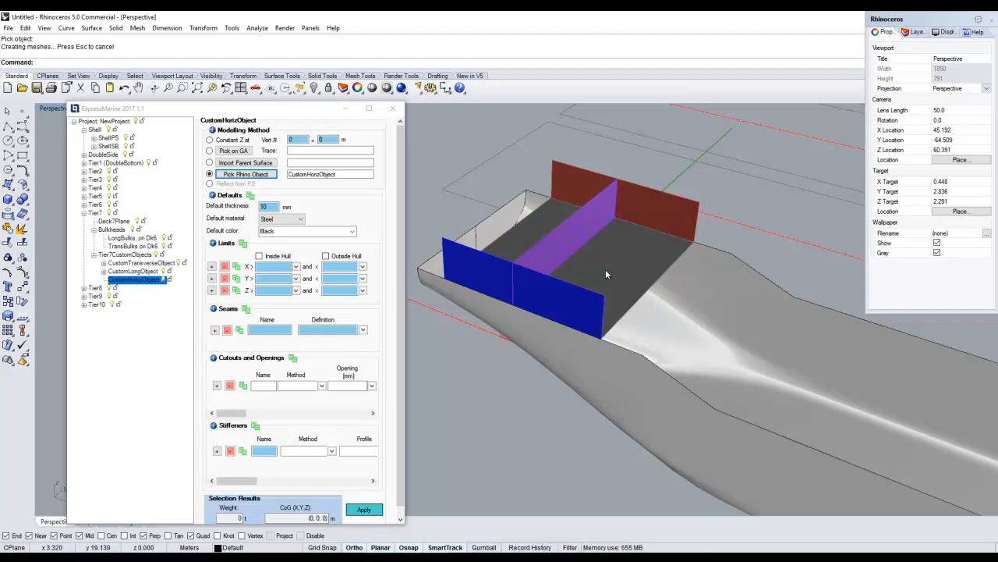
left_click(341, 231)
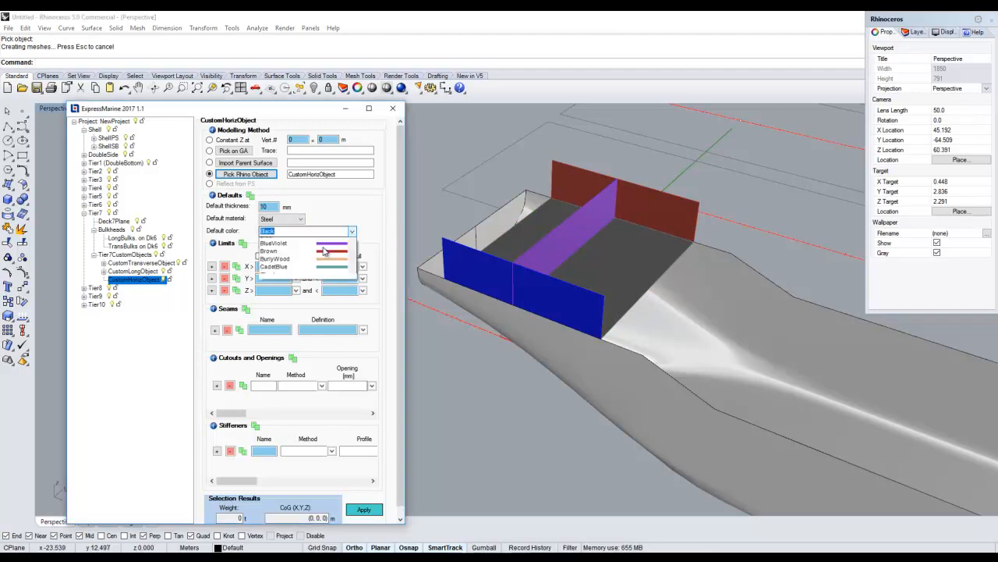
scroll(325, 279, "down", 3)
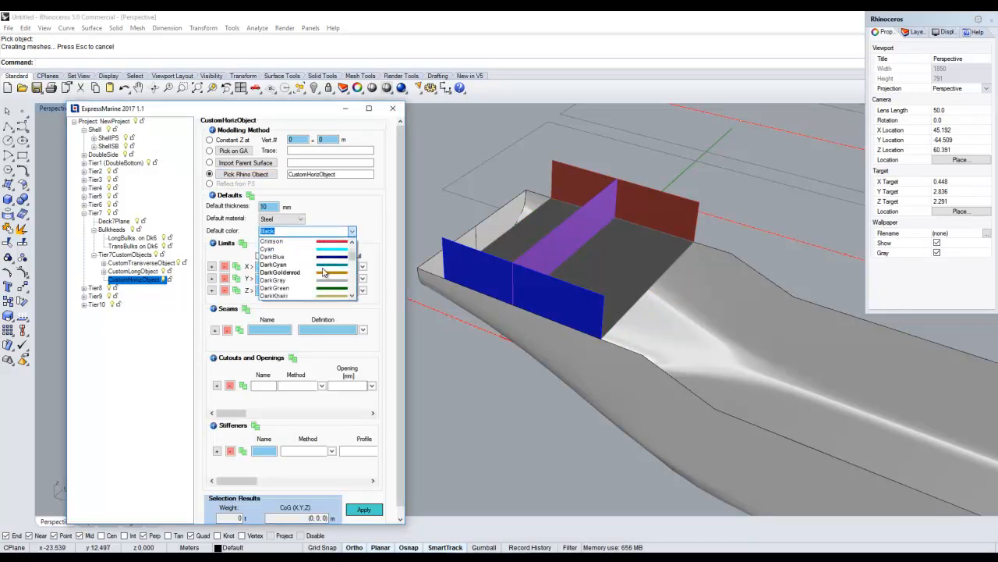
left_click(320, 252)
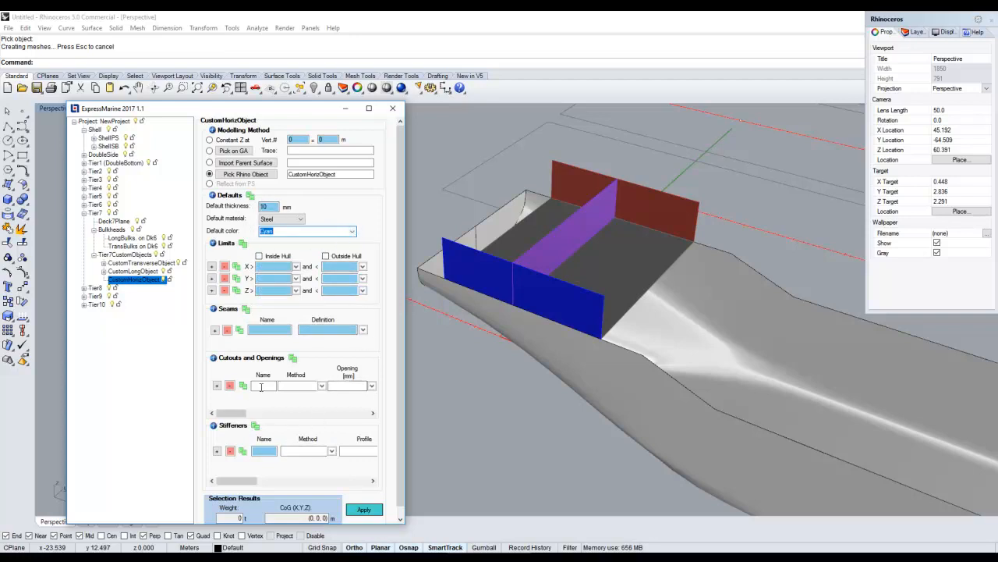
left_click(364, 510)
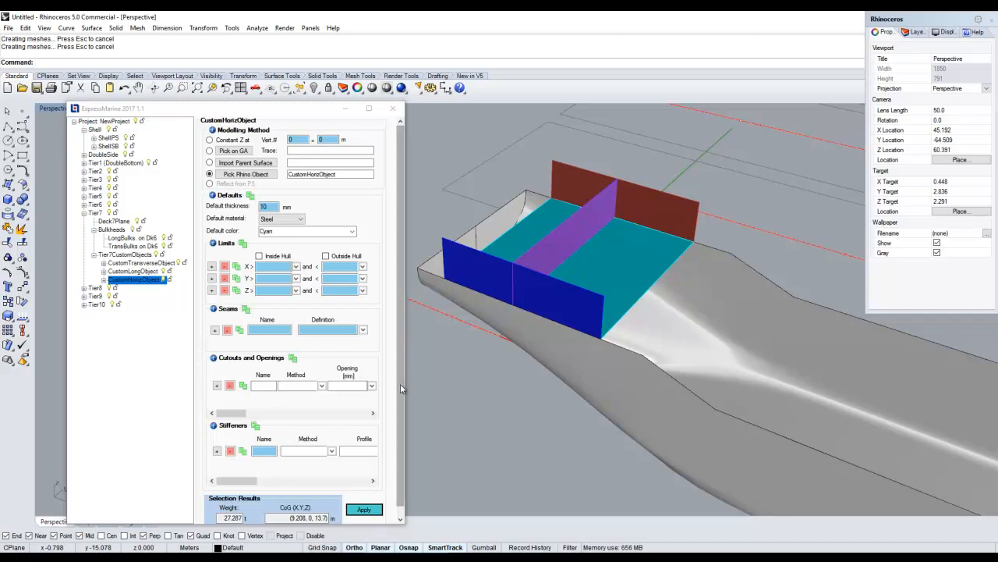
left_click(403, 409)
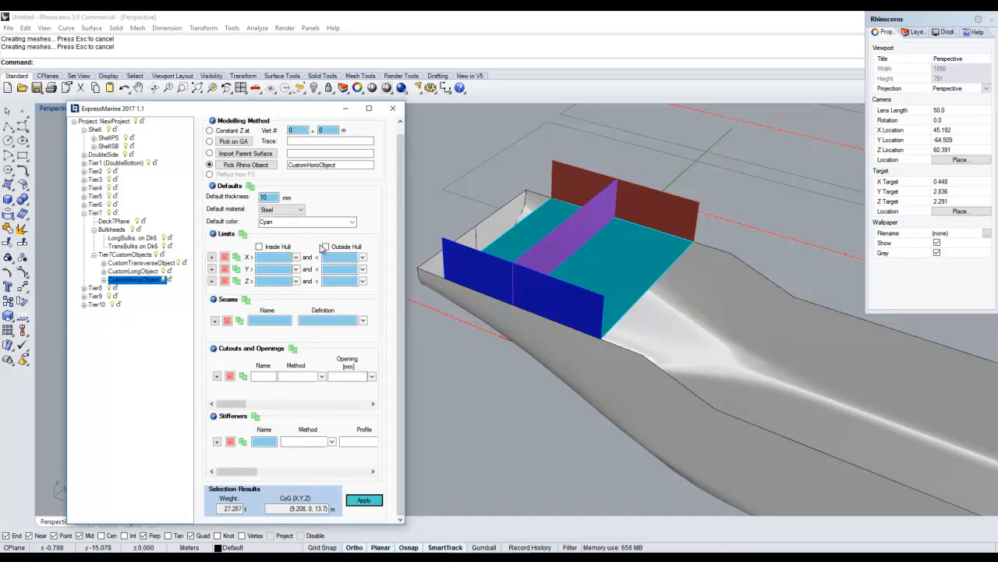
scroll(319, 244, "up", 1)
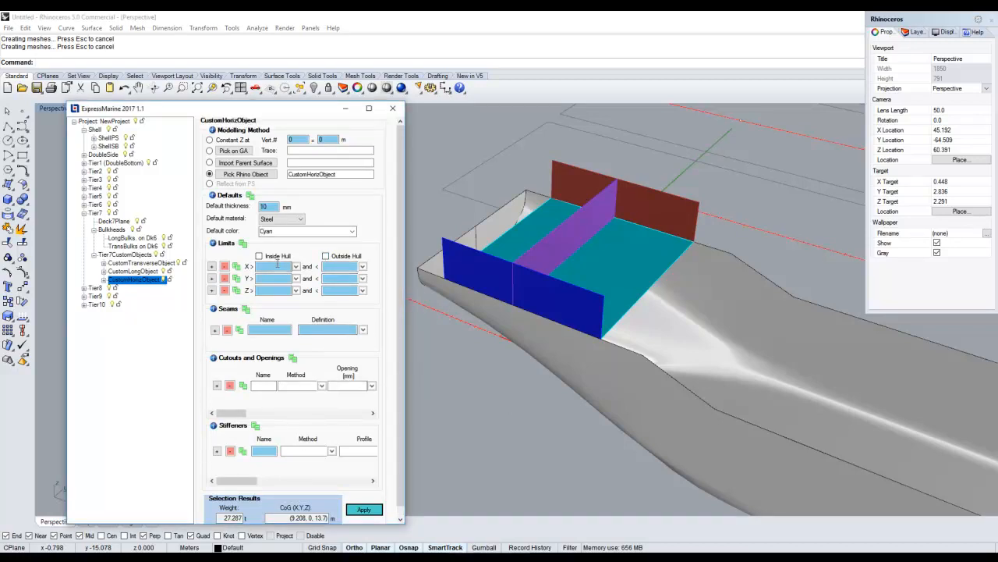